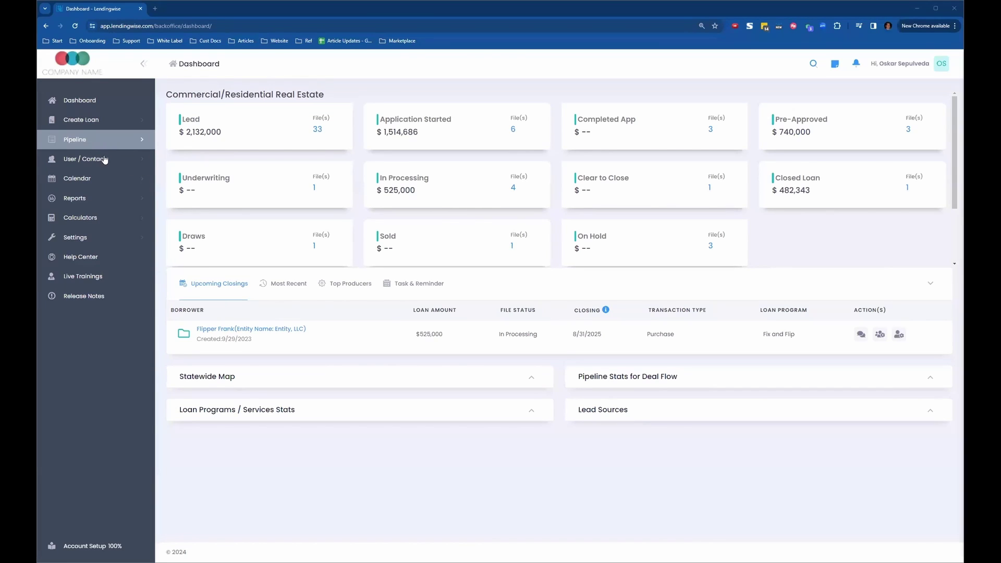
# - Open Pipeline - Main and expand the fourth lead file's summary
pyautogui.click(92, 141)
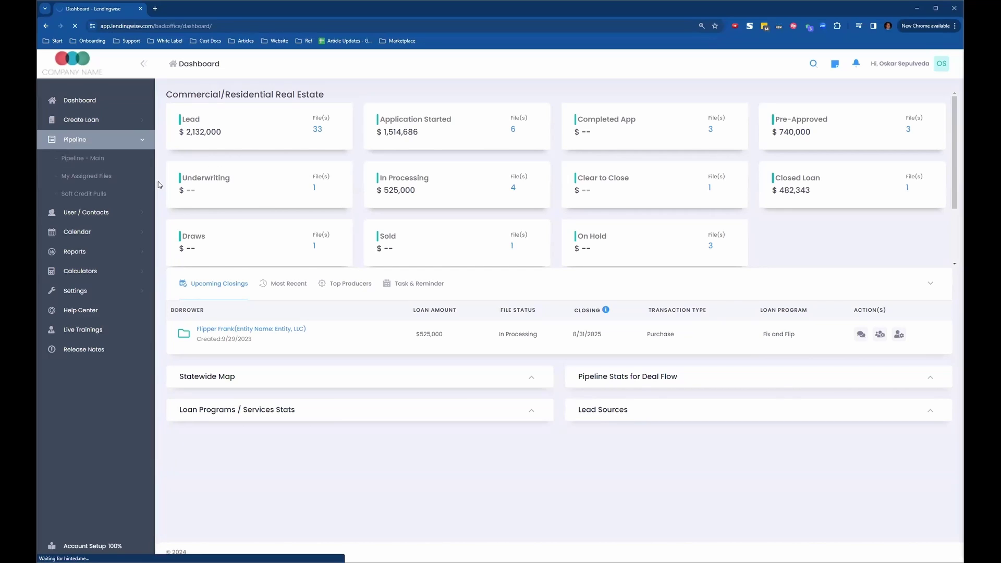
pyautogui.click(94, 159)
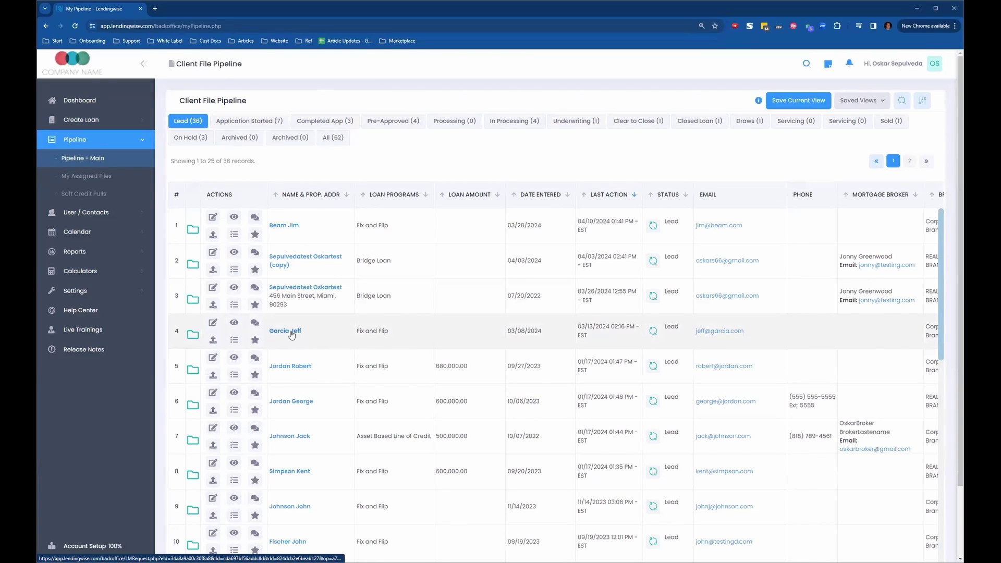
pyautogui.click(192, 335)
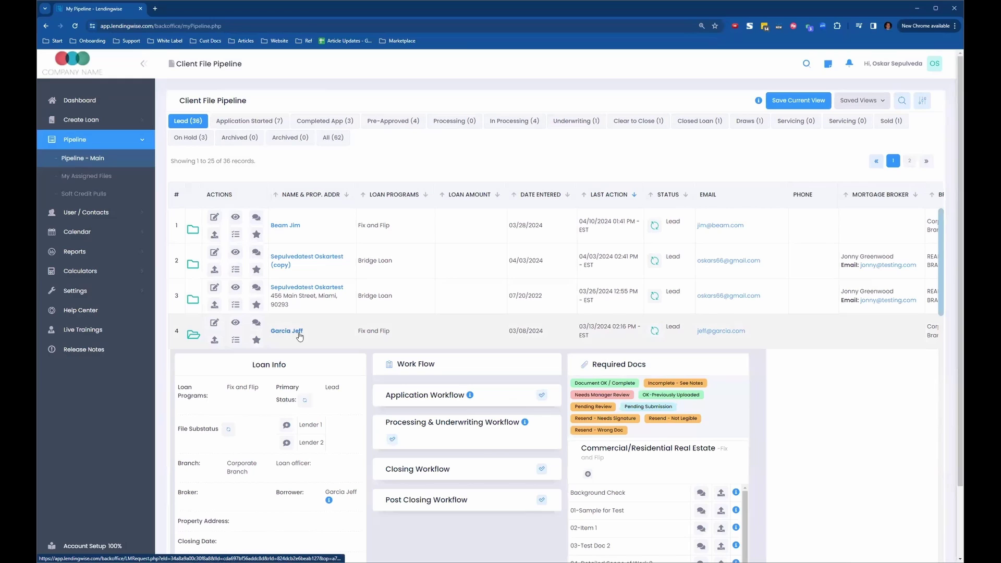
# - Scroll the expanded fourth lead's summary to bring its More Actions section into view
pyautogui.scroll(-3, 299, 332)
pyautogui.scroll(1, 298, 332)
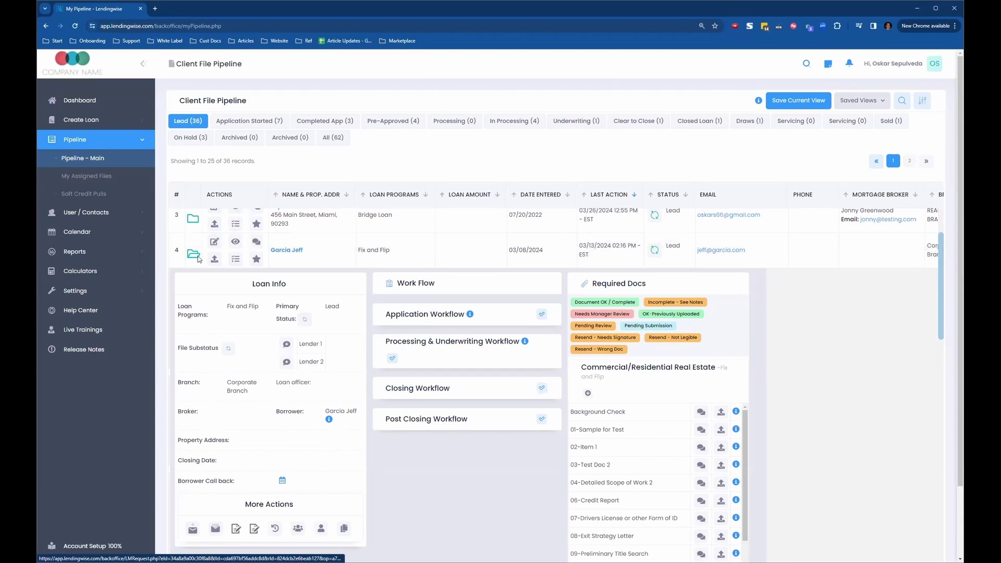
pyautogui.scroll(-2, 198, 259)
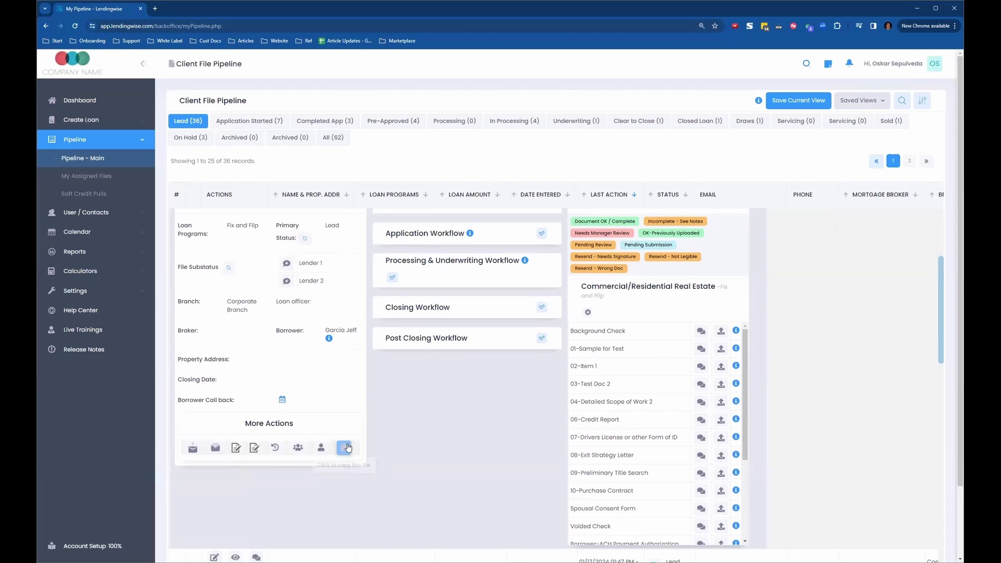
pyautogui.scroll(1, 345, 447)
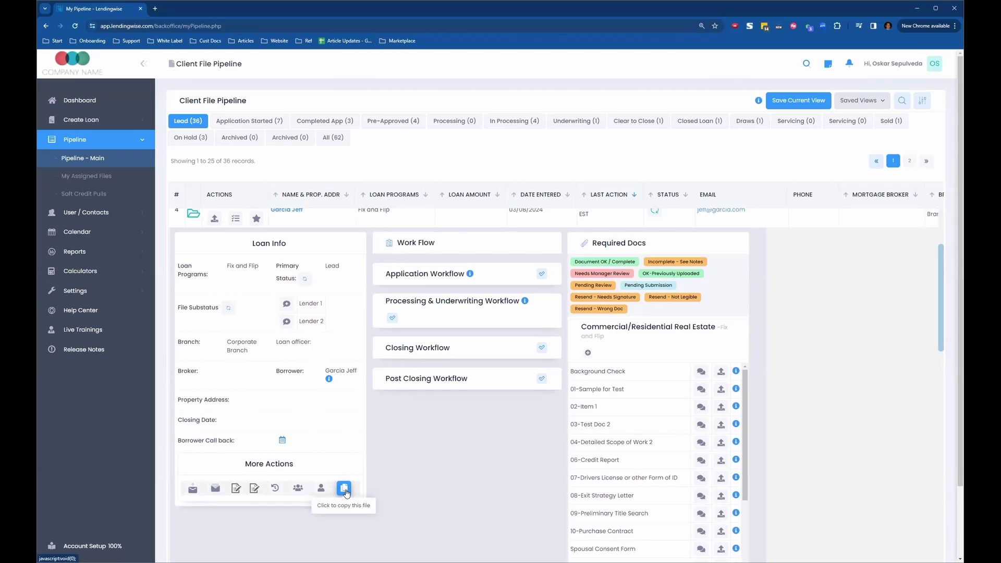
pyautogui.scroll(1, 346, 491)
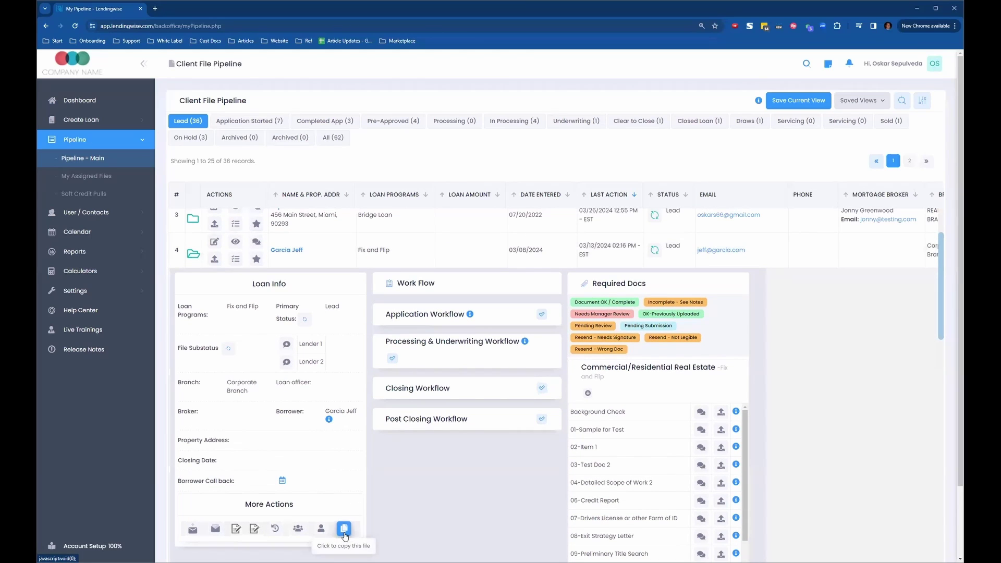
# - Duplicate the fourth lead file, choosing With Docs to include its documents
pyautogui.click(344, 529)
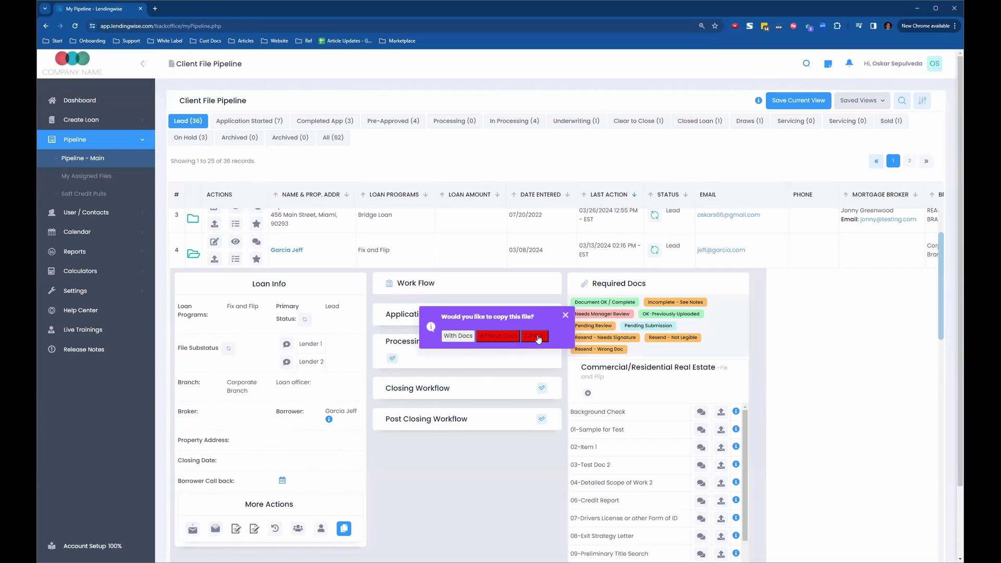
pyautogui.click(456, 336)
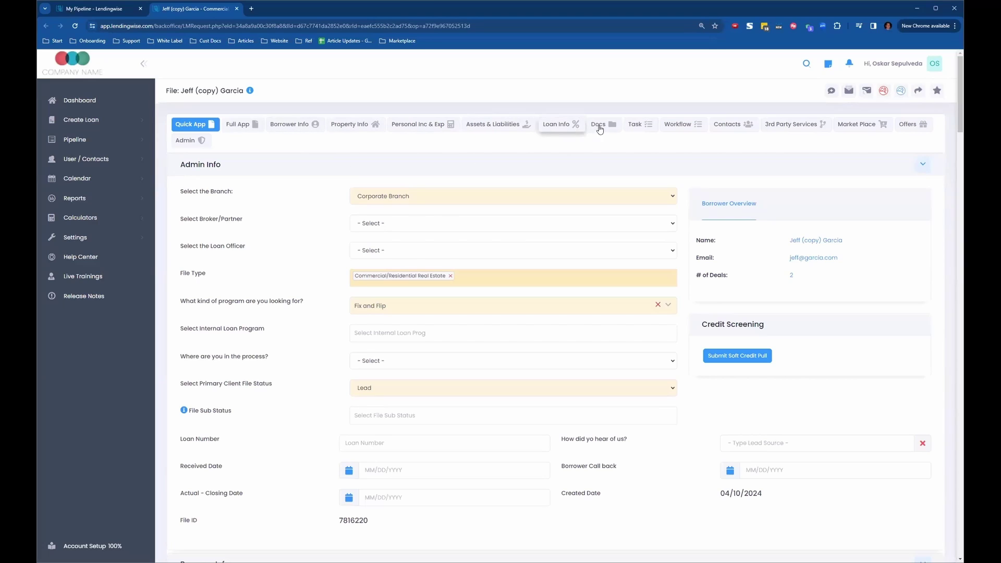
# - Open the copied file's Docs tab and review its Pending Submission Fix and Flip required documents
pyautogui.click(639, 125)
pyautogui.click(603, 126)
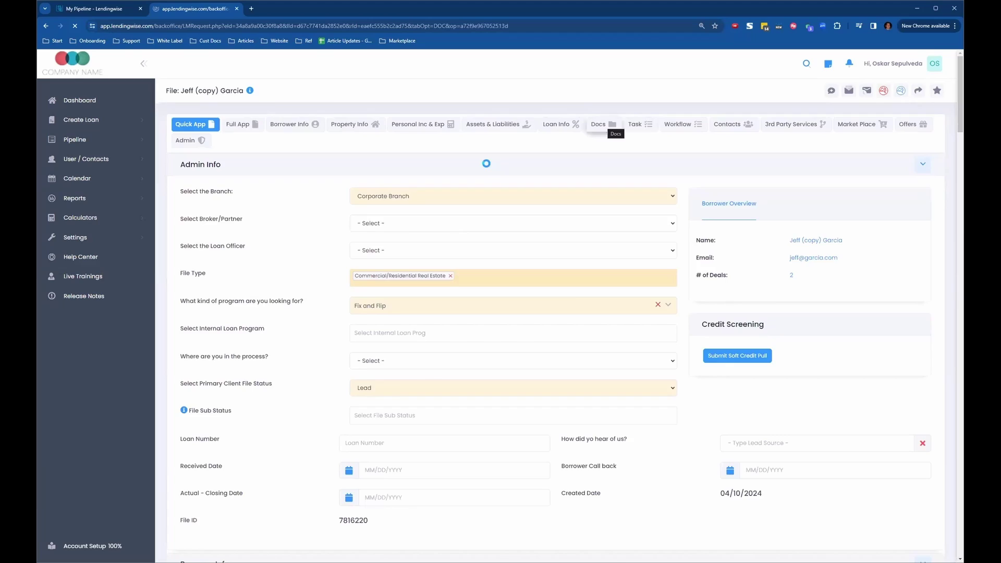
pyautogui.scroll(-10, 531, 343)
pyautogui.scroll(8, 339, 204)
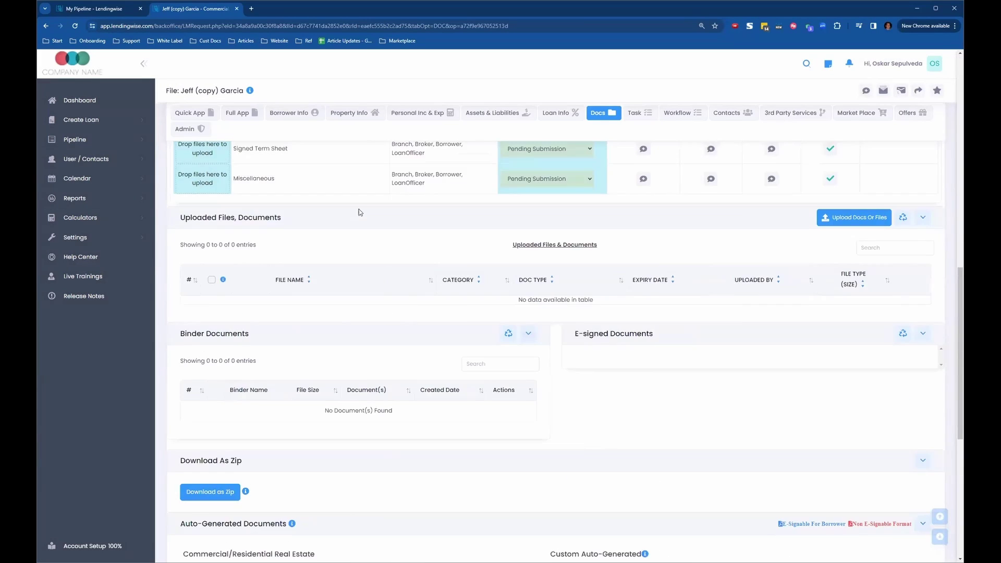
pyautogui.scroll(5, 320, 193)
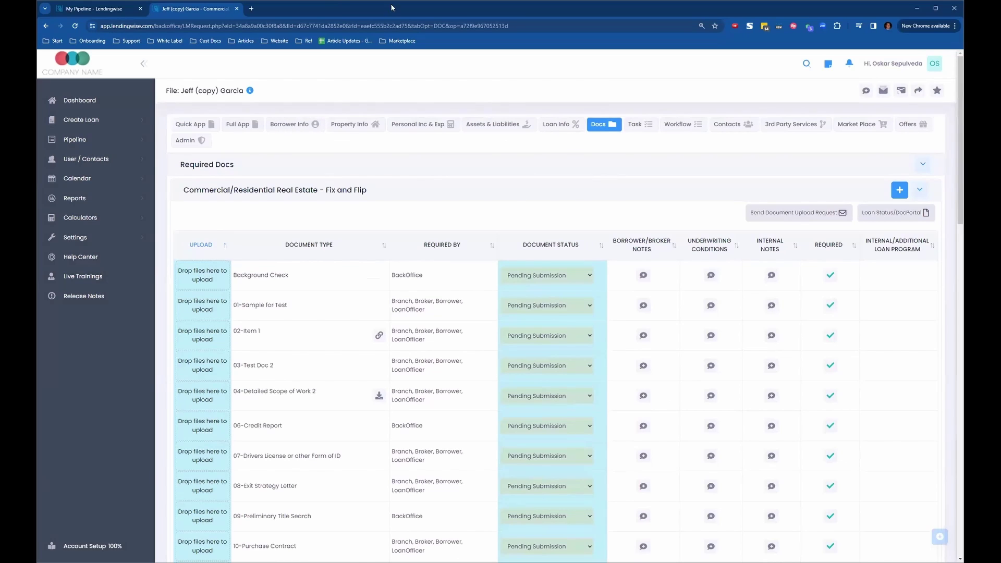
pyautogui.scroll(-2, 337, 376)
pyautogui.scroll(-15, 337, 377)
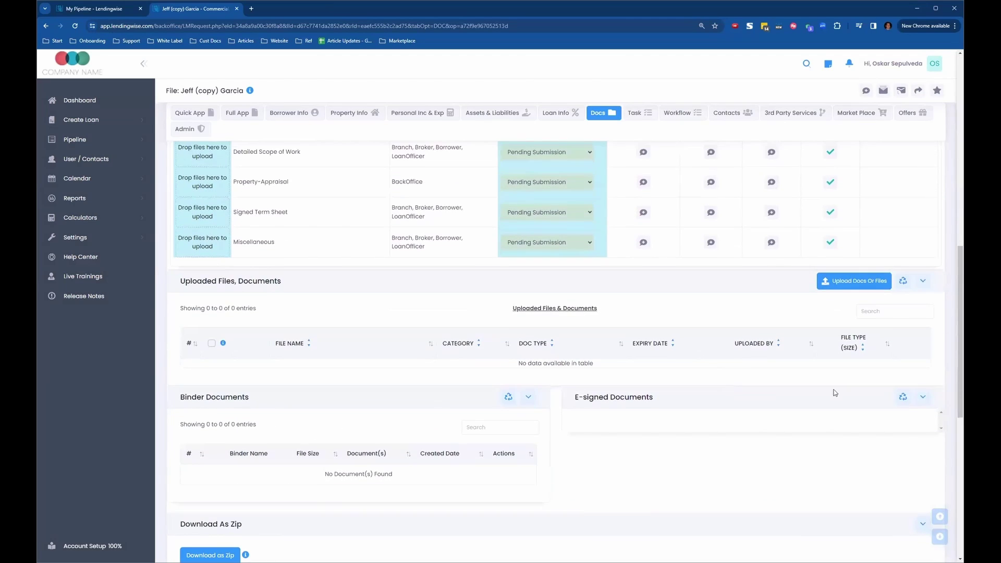
pyautogui.scroll(15, 559, 381)
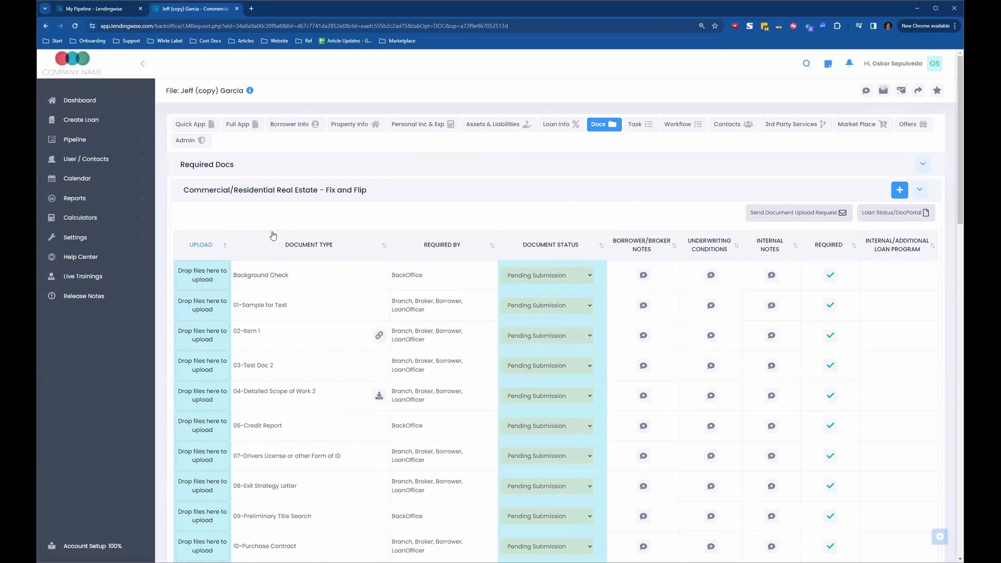
# - Open User / Contacts > Borrowers > Borrower List and start a loan file for an existing borrower
pyautogui.click(110, 160)
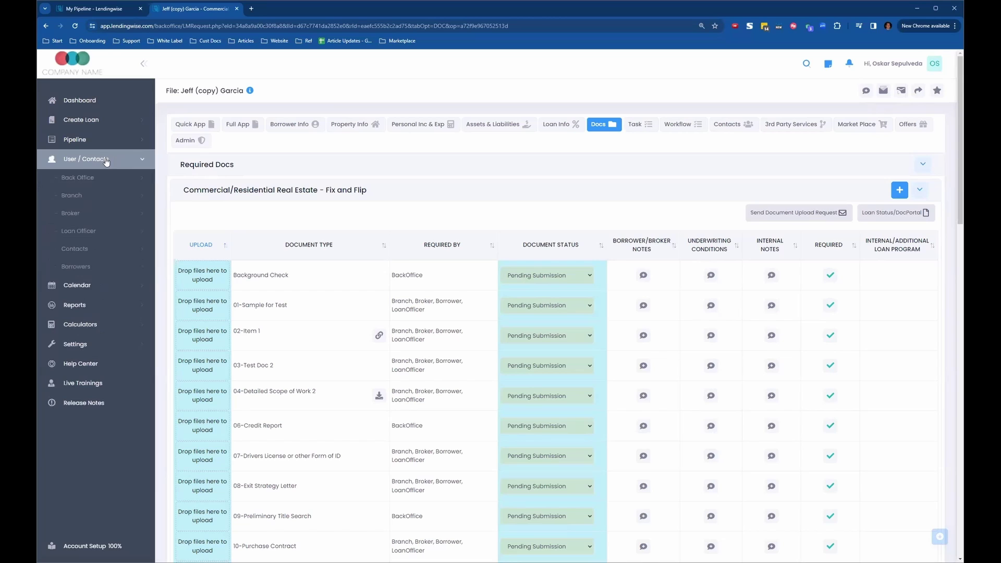
pyautogui.click(109, 268)
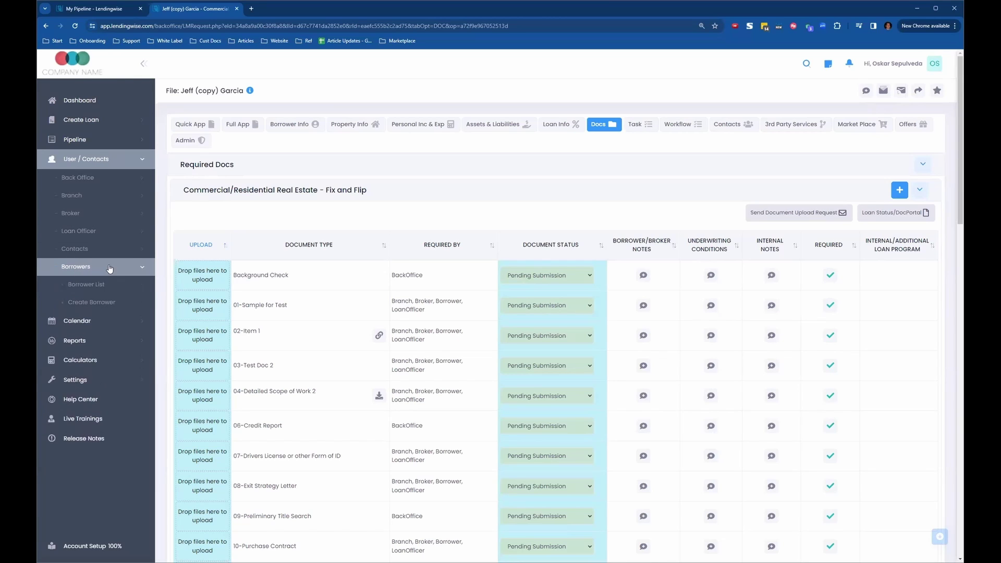
pyautogui.click(115, 286)
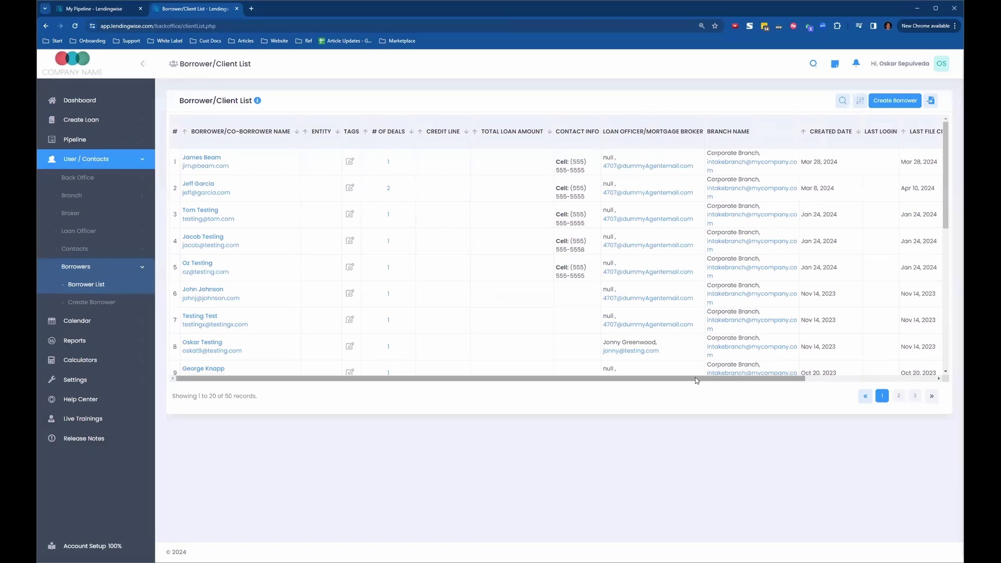
pyautogui.moveTo(696, 380); pyautogui.dragTo(826, 380)
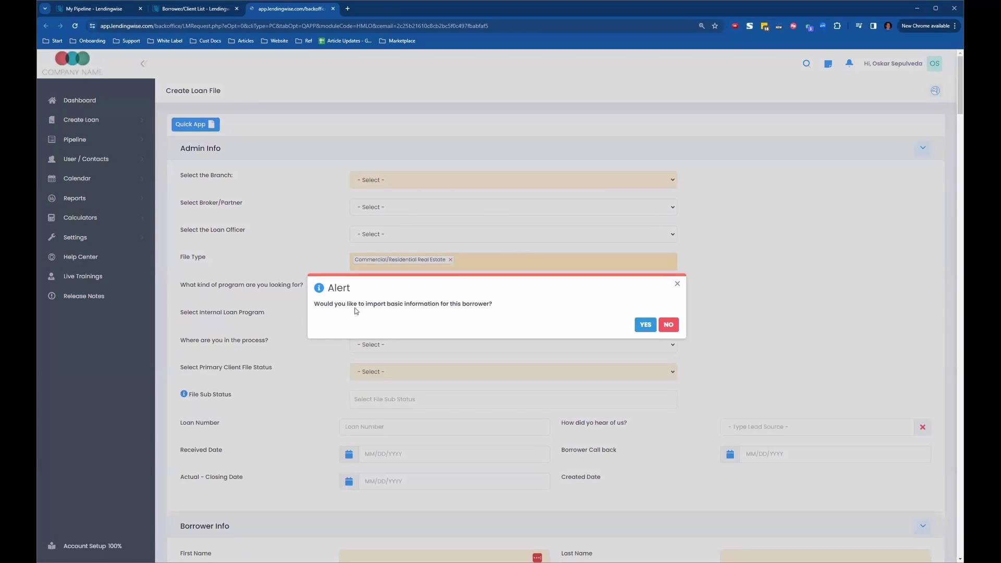
pyautogui.click(647, 328)
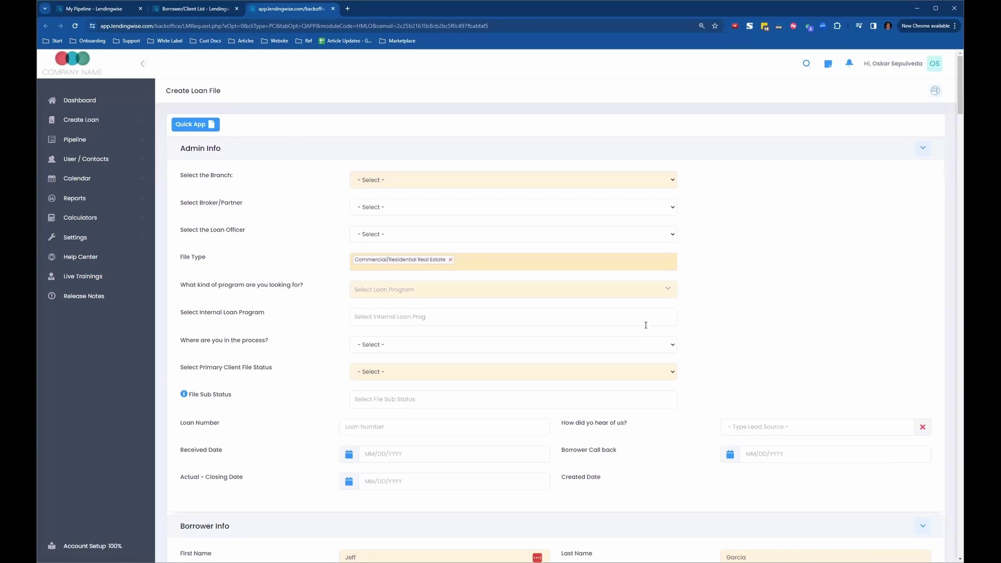
pyautogui.scroll(-8, 352, 195)
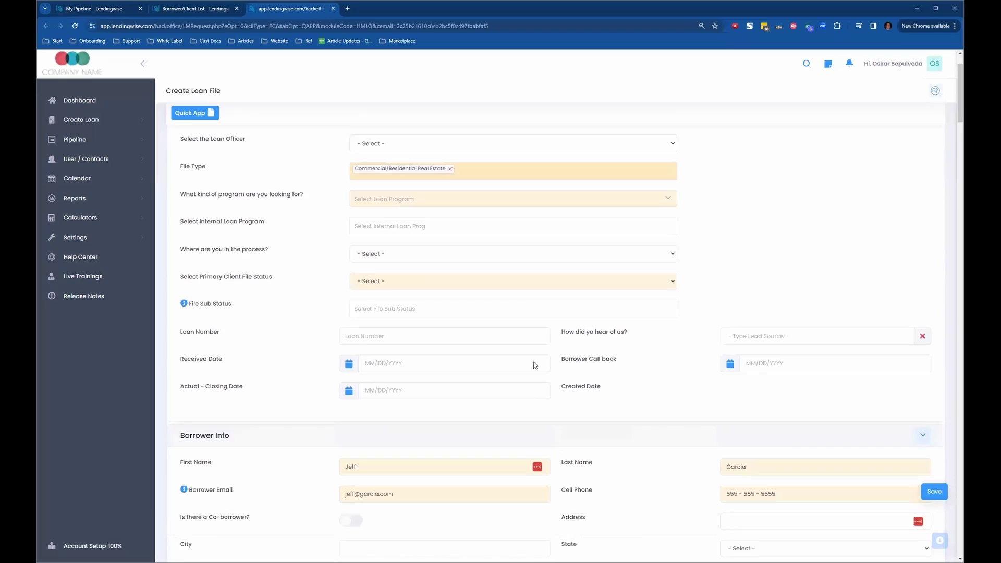
pyautogui.scroll(-9, 464, 319)
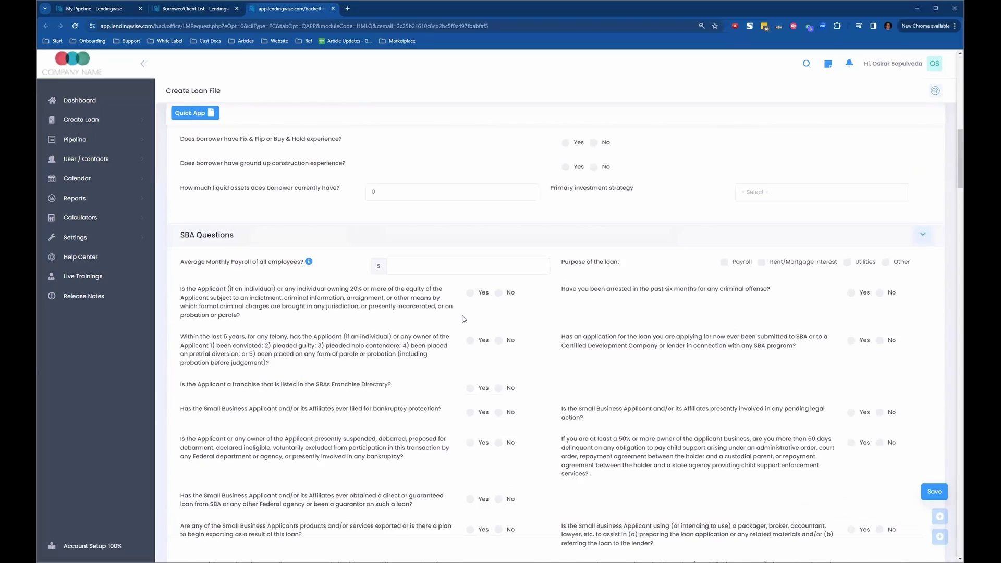
pyautogui.scroll(5, 555, 327)
pyautogui.scroll(12, 555, 327)
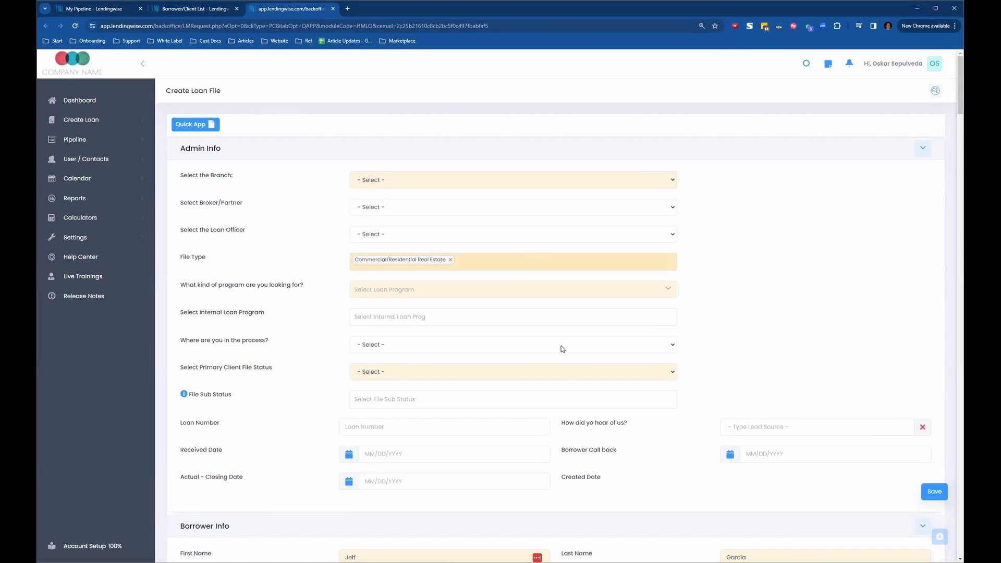
pyautogui.scroll(-10, 548, 350)
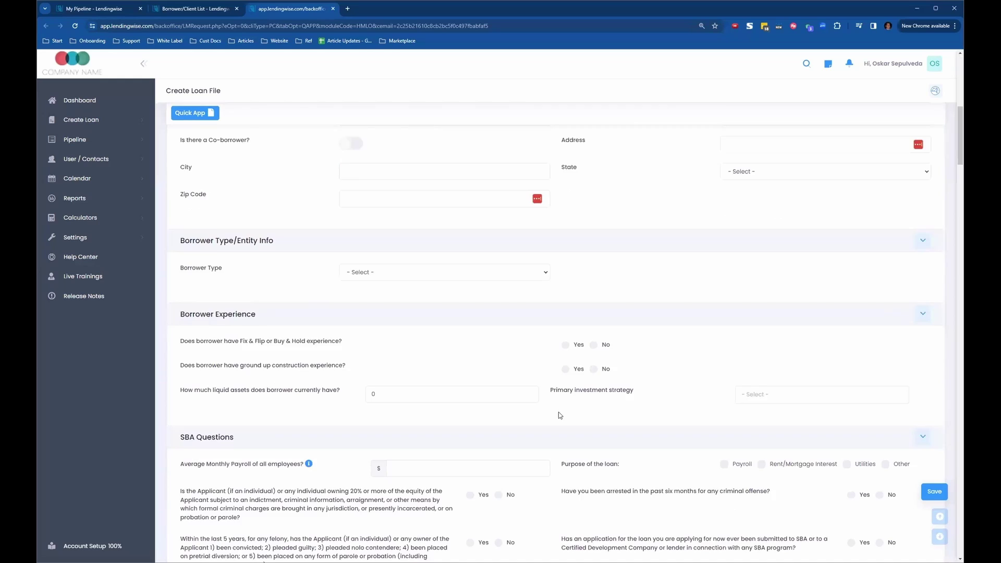
pyautogui.scroll(-2, 558, 415)
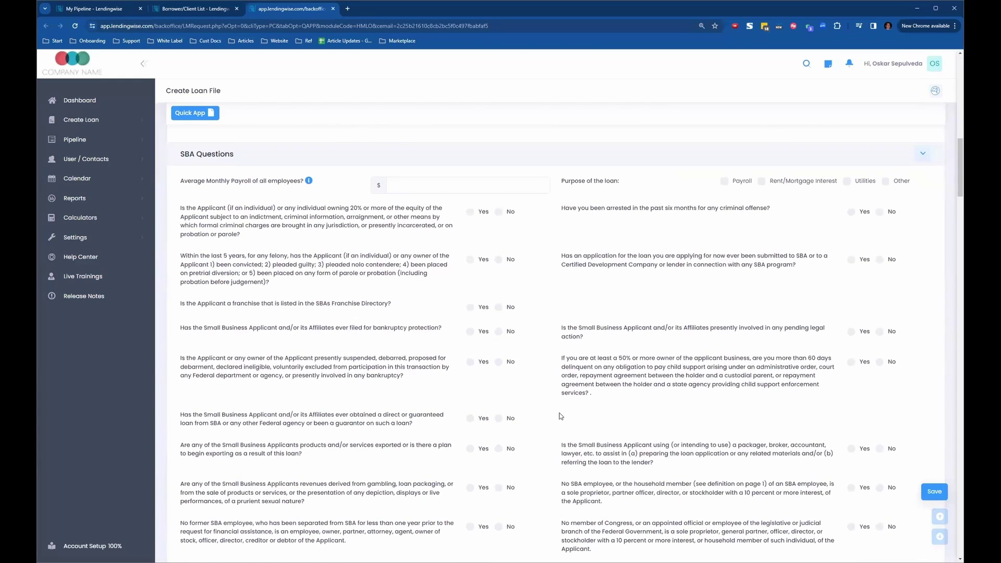
pyautogui.scroll(3, 561, 416)
pyautogui.scroll(-1, 560, 416)
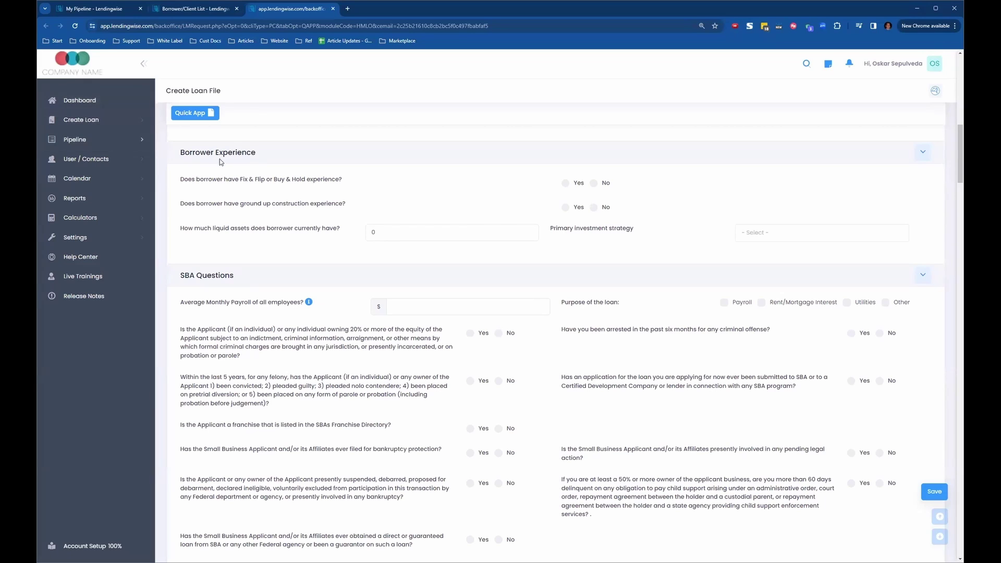
# - Start a new Quick App with REAL ESTATE BRANCH and the Fix and Flip loan program
pyautogui.click(83, 123)
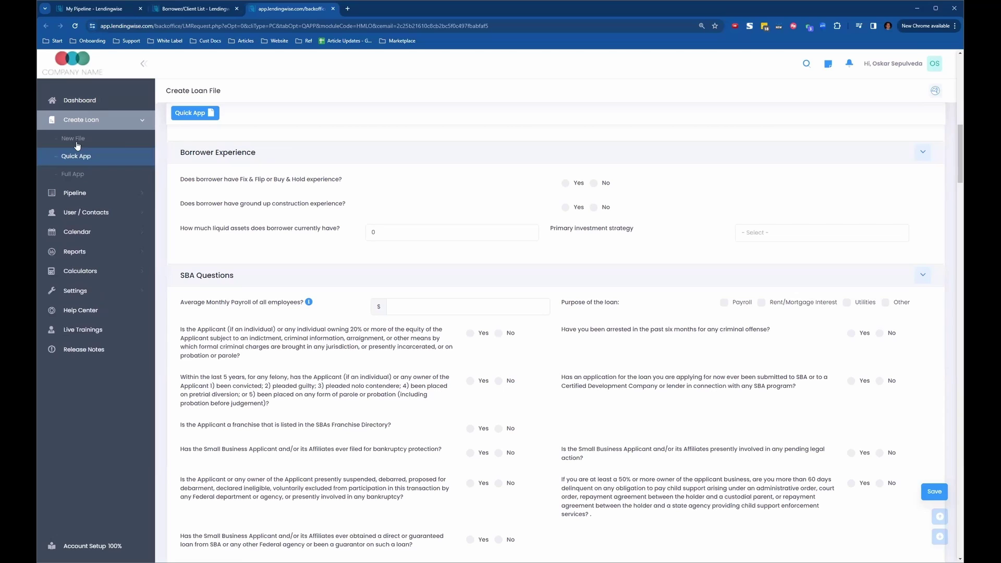
pyautogui.click(113, 161)
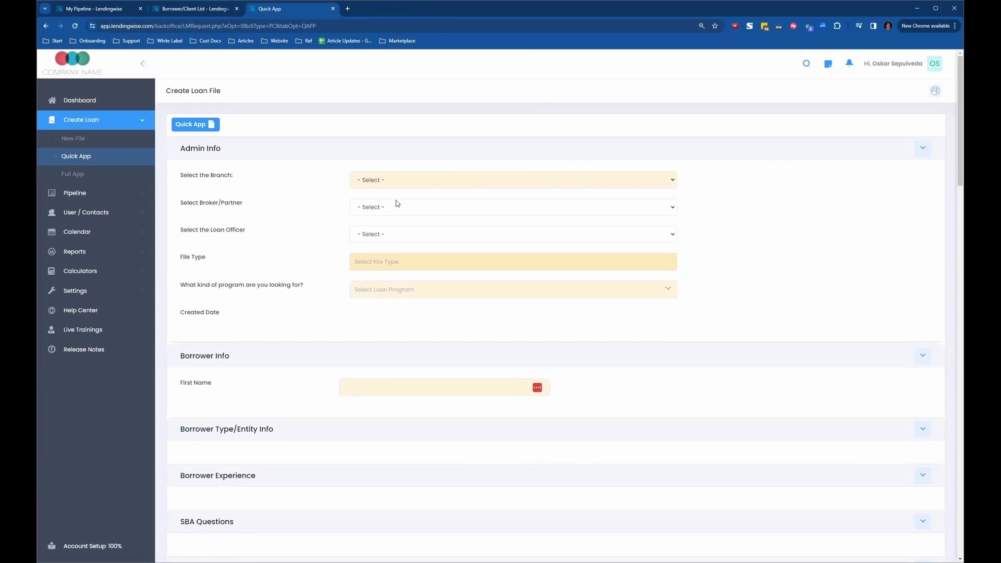
pyautogui.click(396, 181)
pyautogui.click(394, 229)
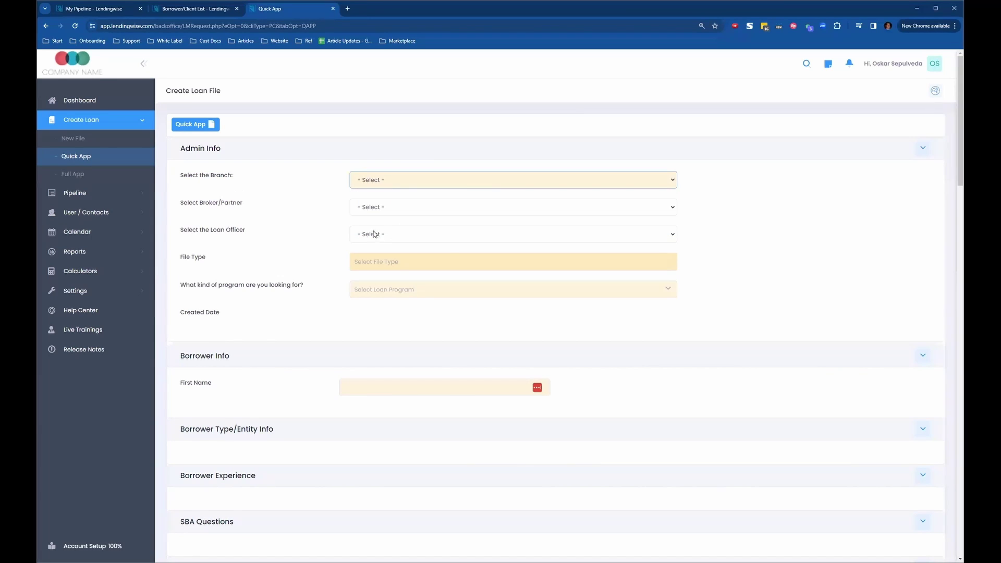
pyautogui.click(428, 294)
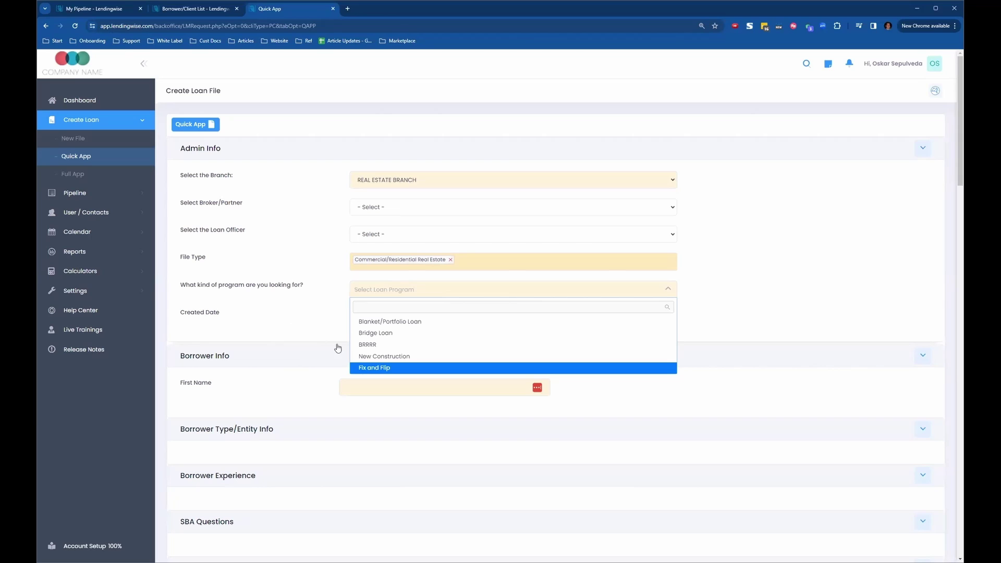
pyautogui.click(485, 368)
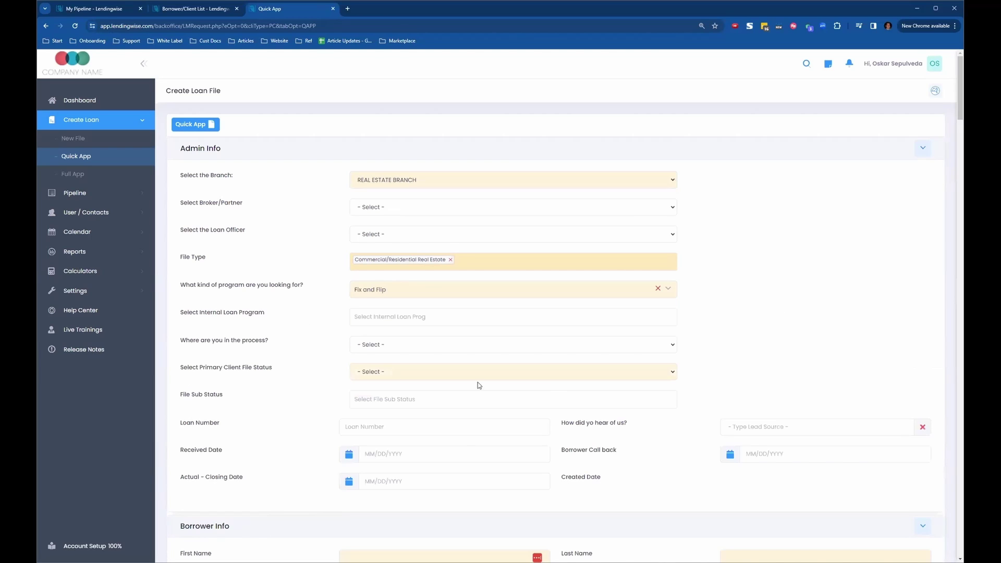
# - Enter the existing borrower's e-mail, select the matching suggestion, and import their basic information
pyautogui.scroll(-1, 297, 386)
pyautogui.scroll(-3, 303, 393)
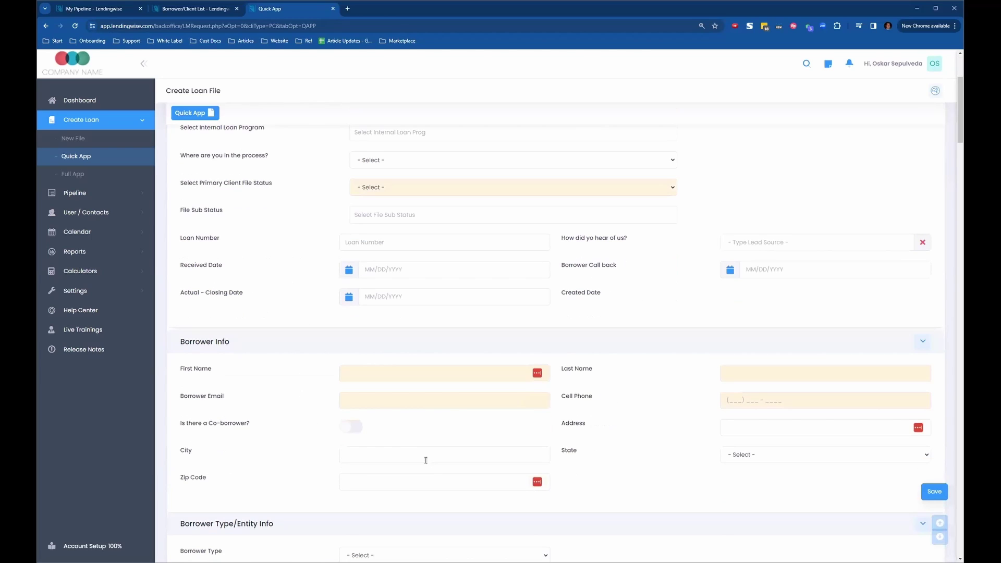
pyautogui.click(381, 401)
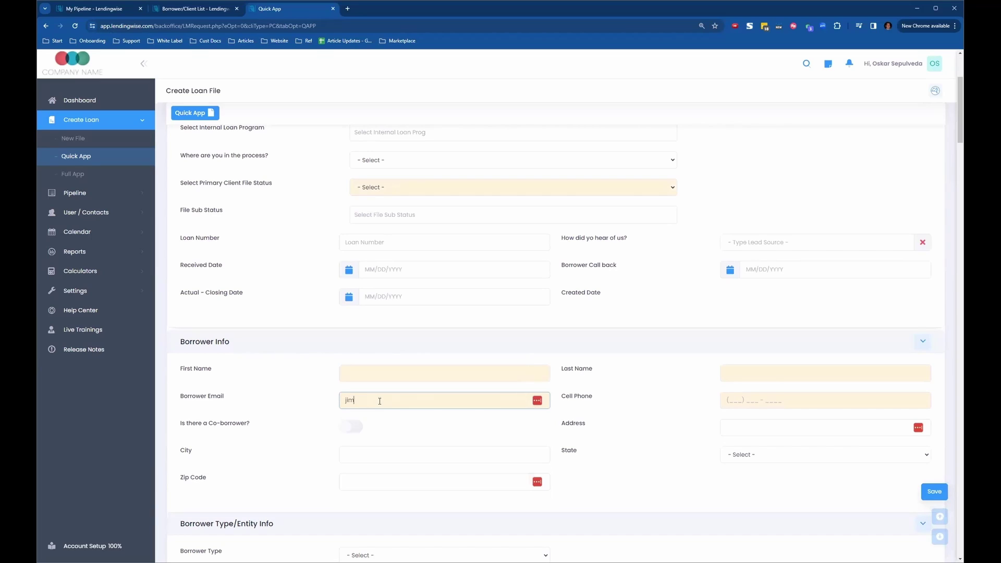
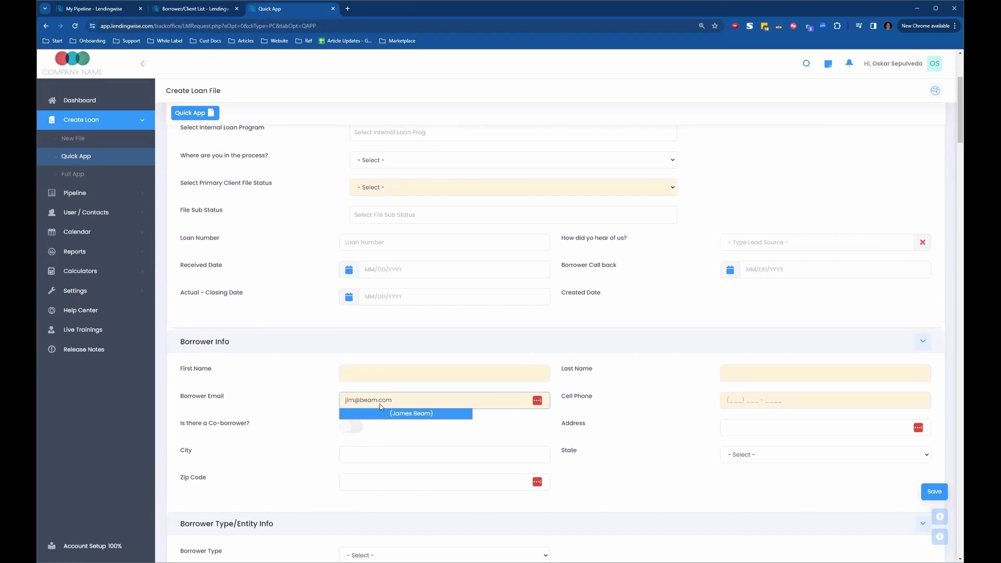
pyautogui.click(380, 412)
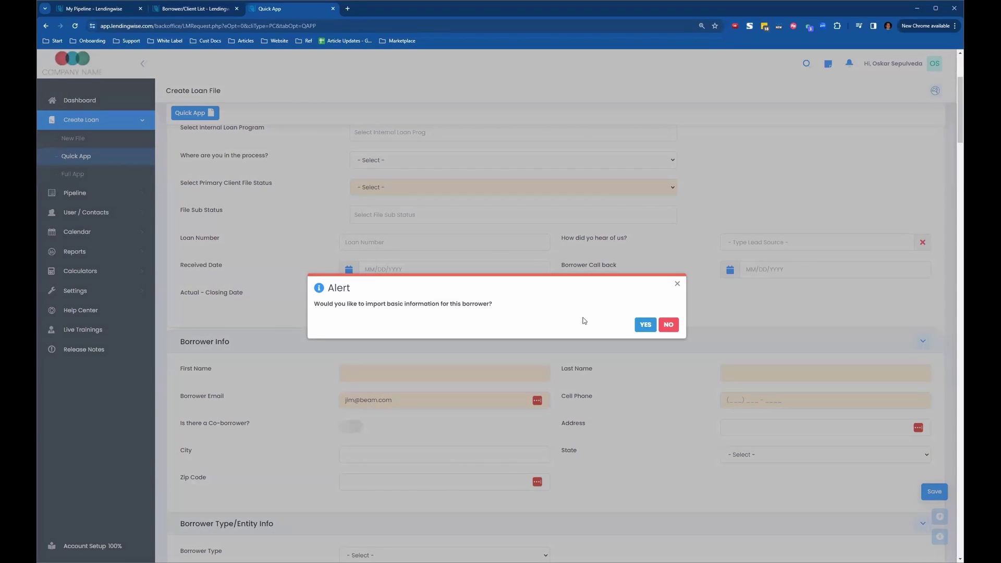
pyautogui.click(647, 326)
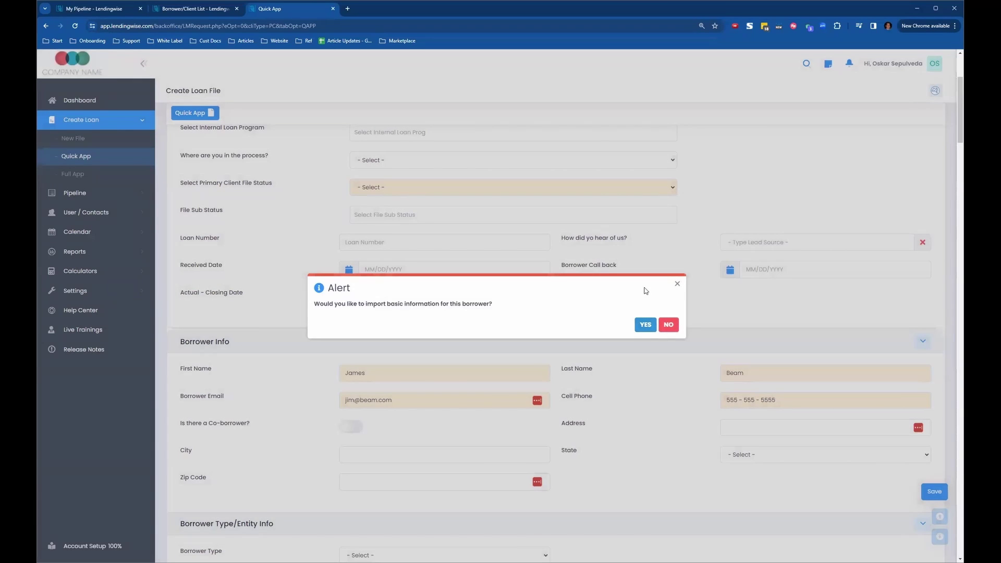
pyautogui.click(677, 281)
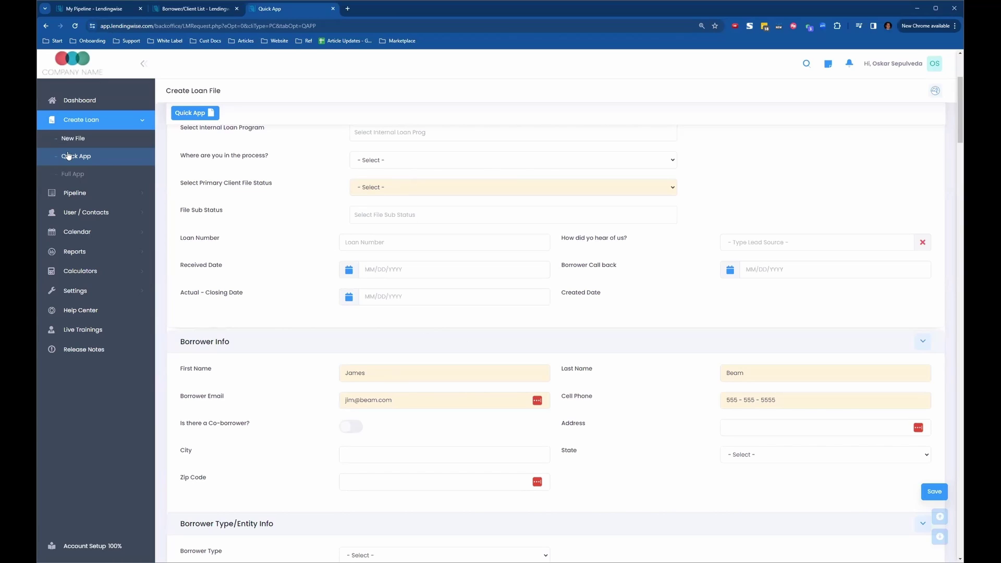
# - Return to Pipeline - Main to see the copied file and new borrower file listed
pyautogui.click(126, 194)
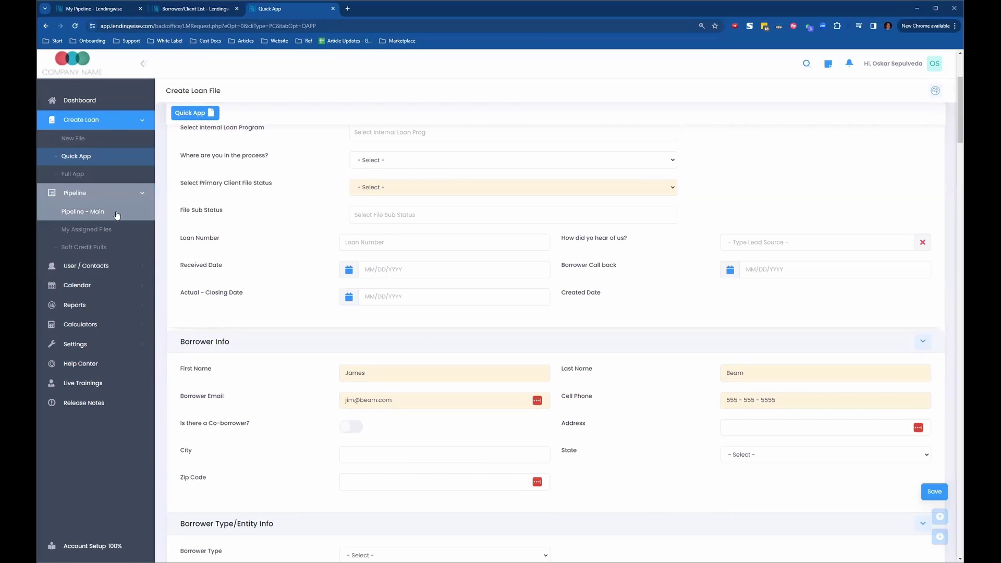
pyautogui.click(126, 214)
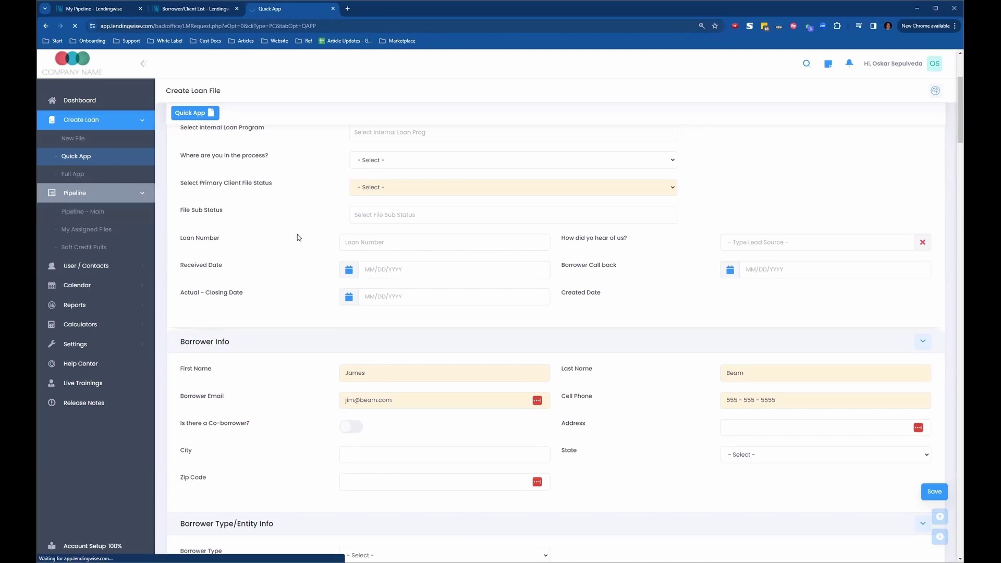